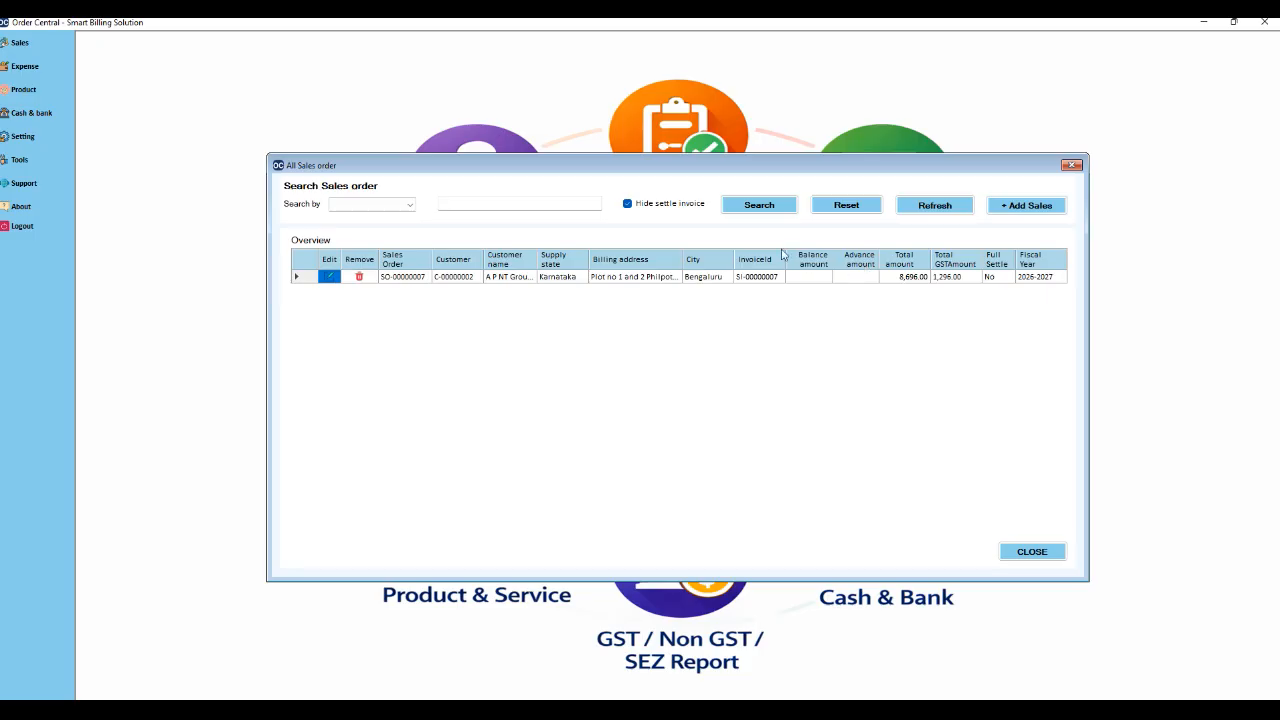
- Close the sales order list and start a payment receipt for A P NT Group Ltd against its unsettled invoice
left_click(627, 203)
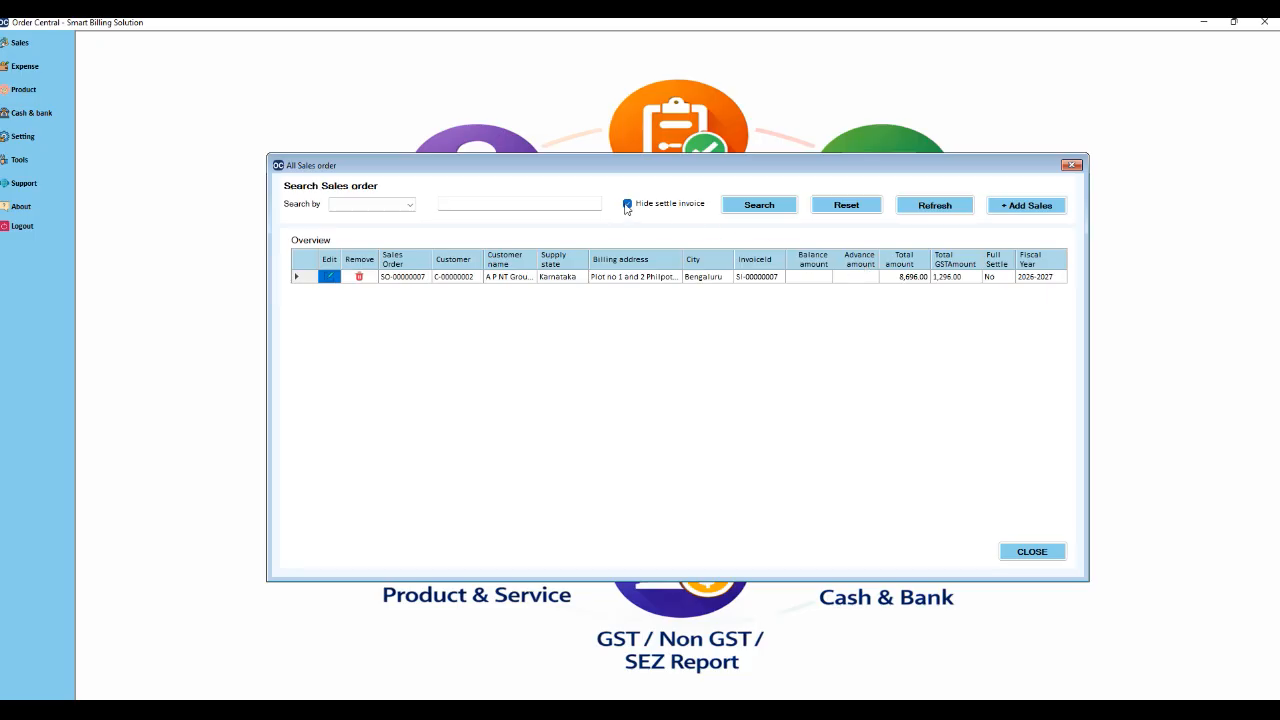
left_click(1071, 164)
left_click(50, 47)
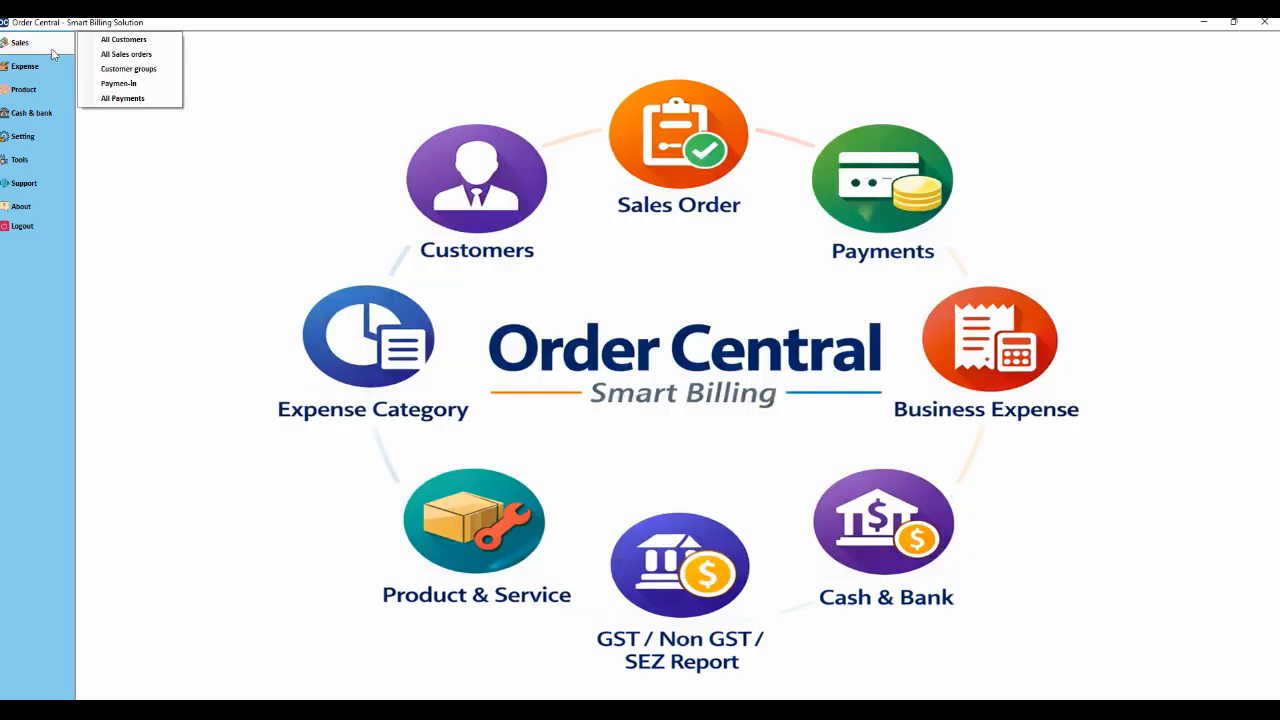
left_click(120, 83)
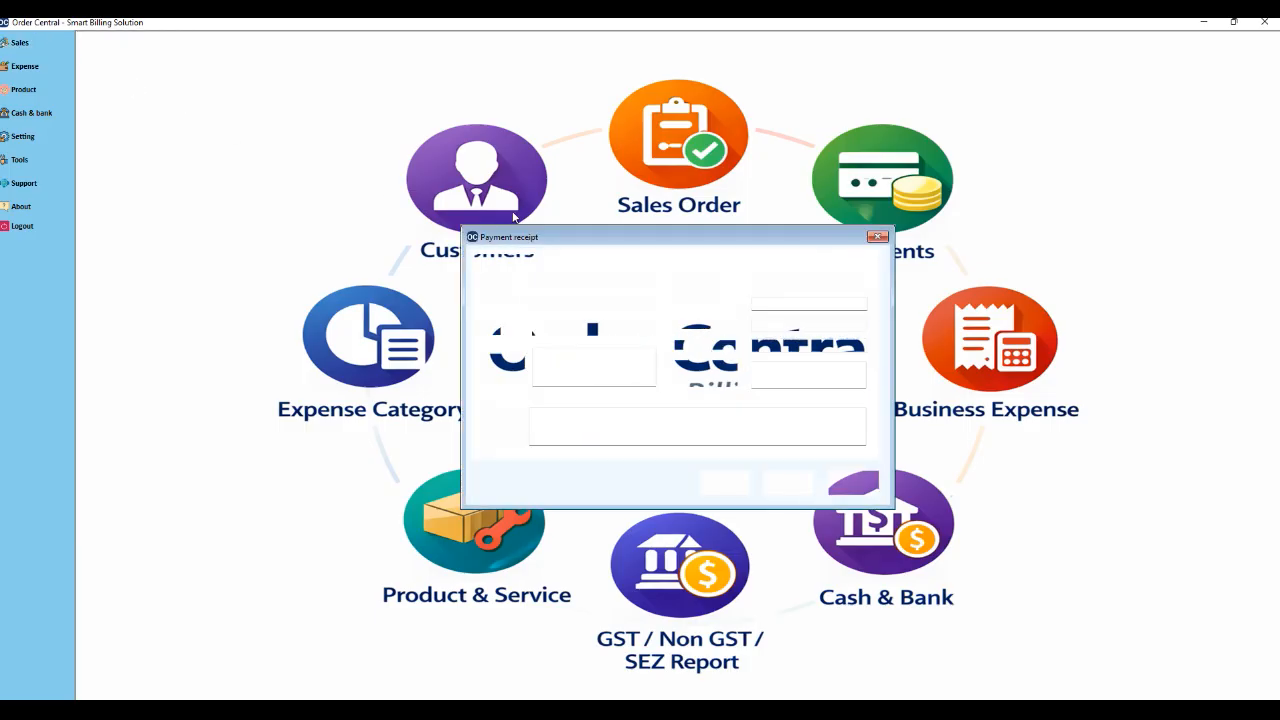
left_click(650, 282)
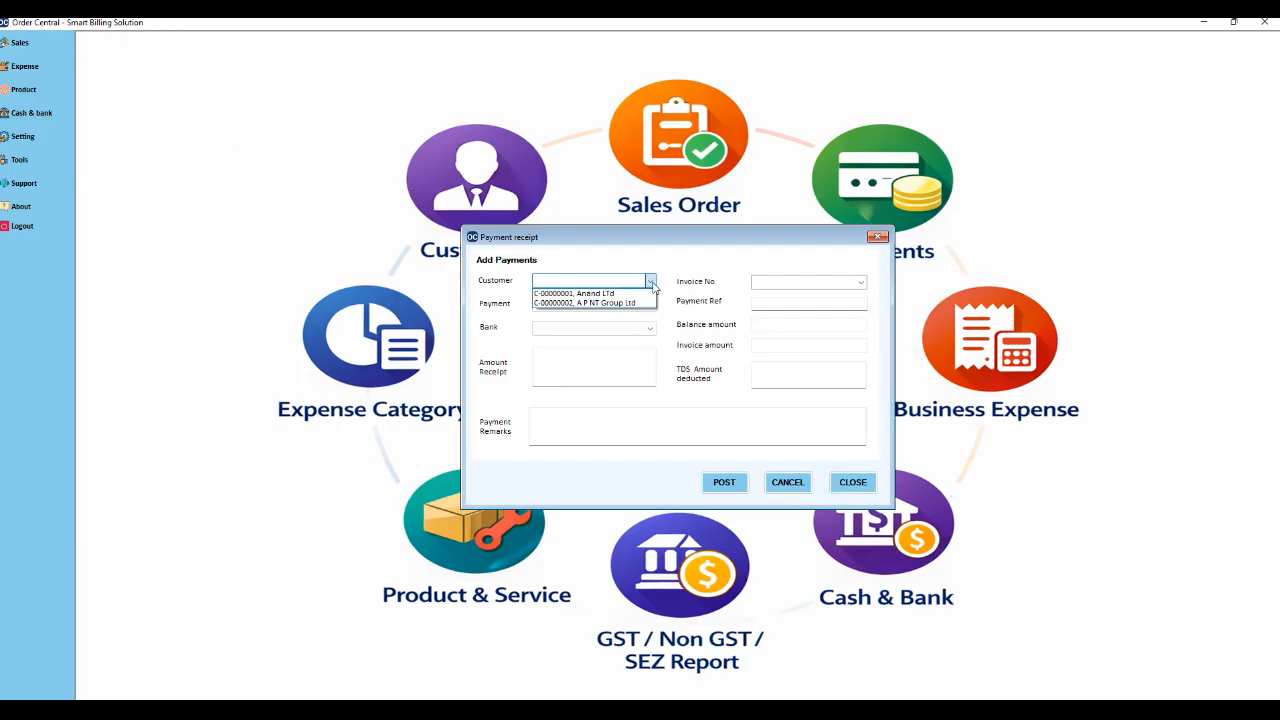
left_click(621, 303)
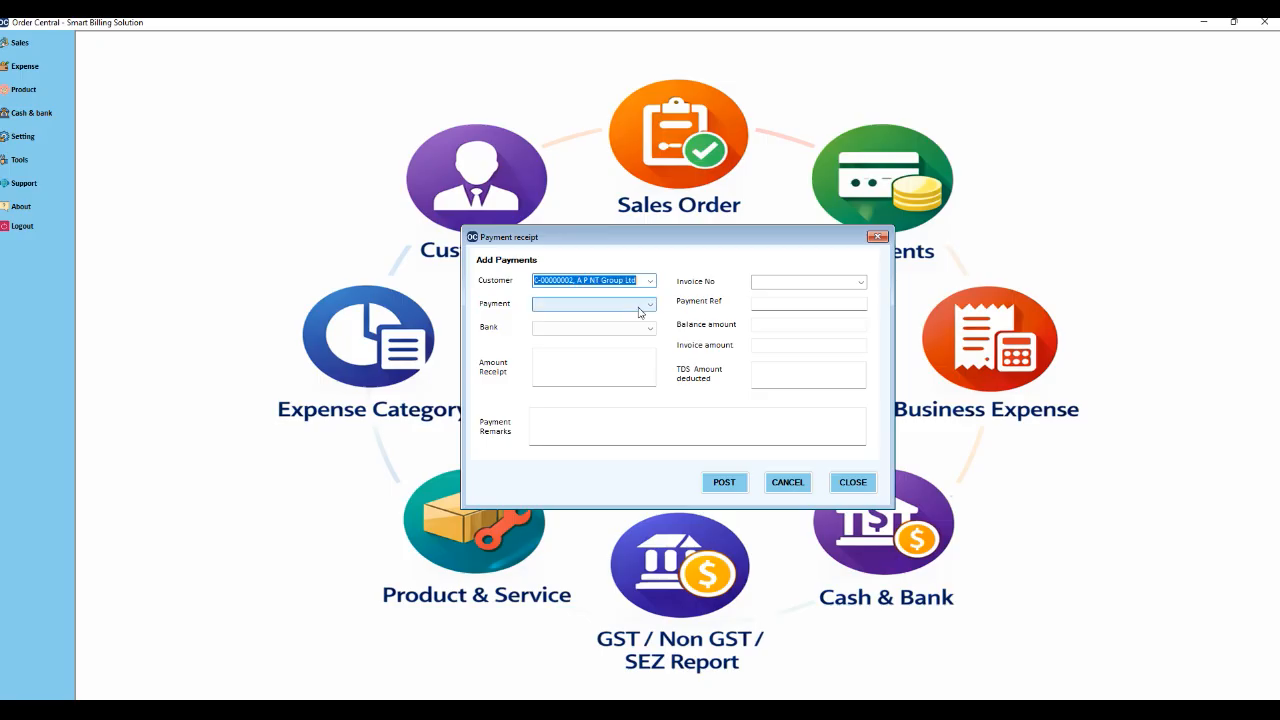
left_click(860, 283)
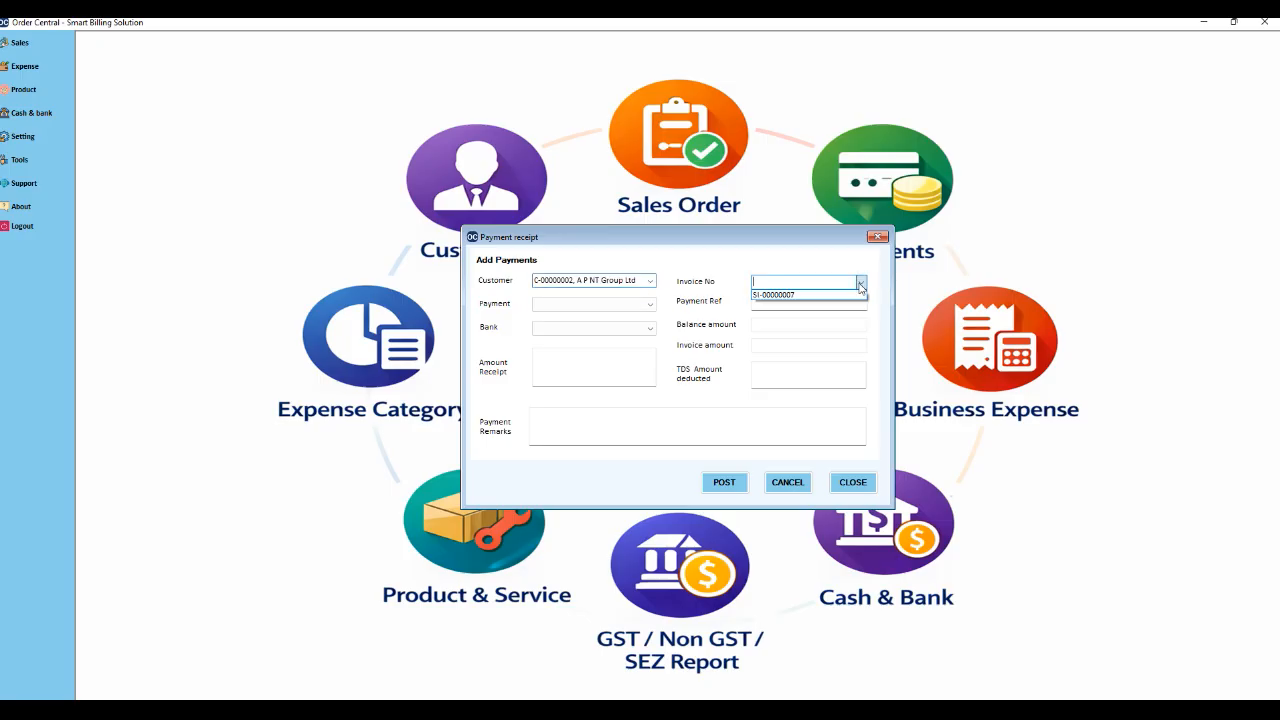
left_click(788, 297)
- Enter UIBI000234 as the payment reference, with Cheque as the payment type and ICICI BANK as the bank
left_click(773, 304)
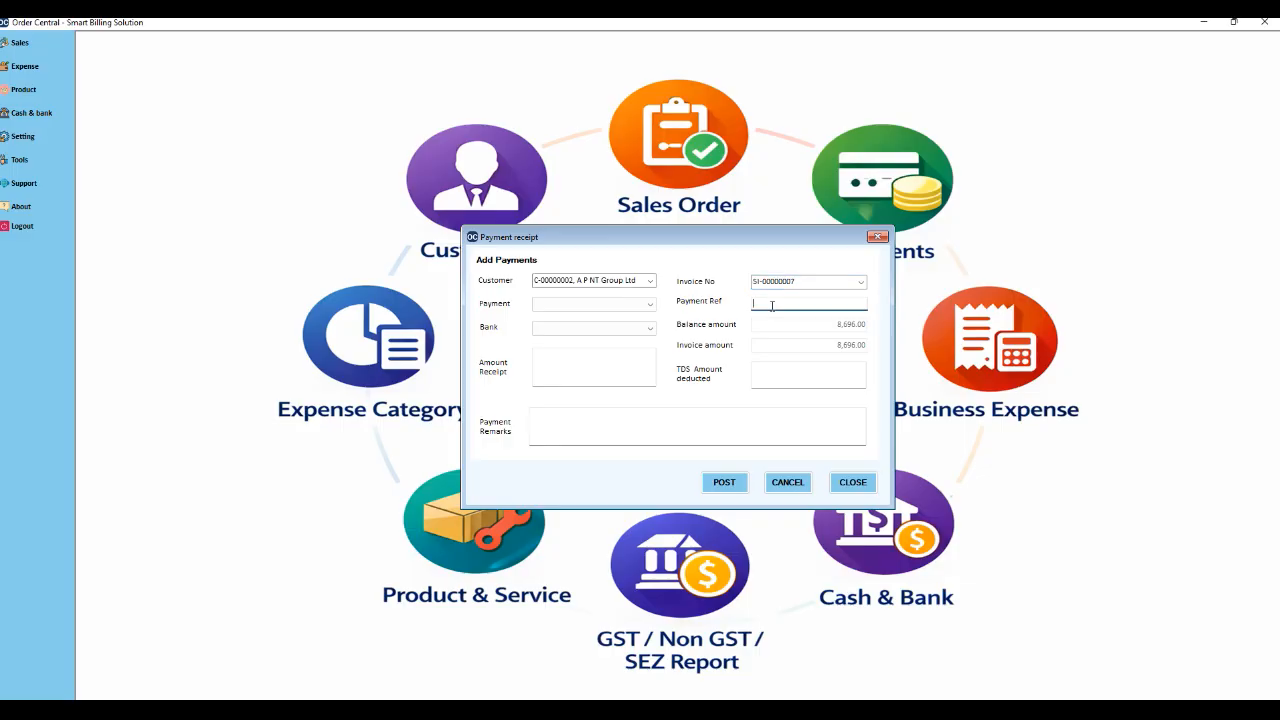
type("Axis")
left_click_drag(808, 306, 742, 300)
left_click(650, 304)
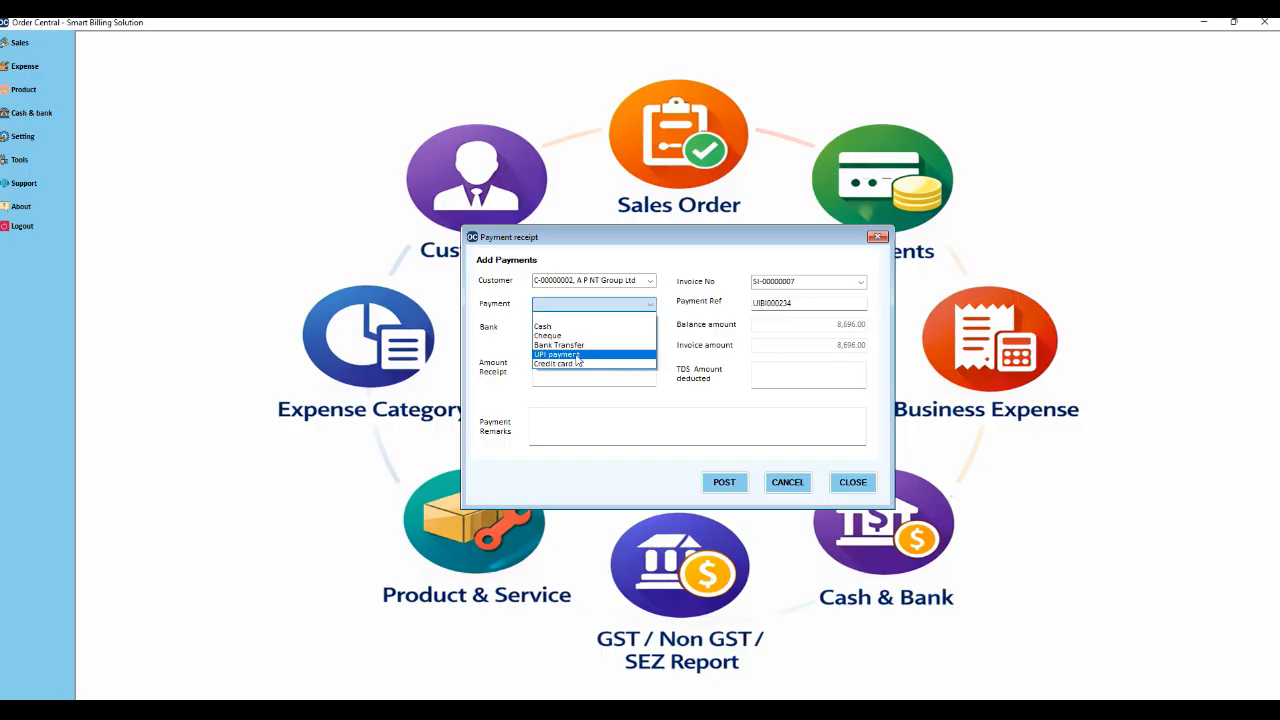
left_click(574, 336)
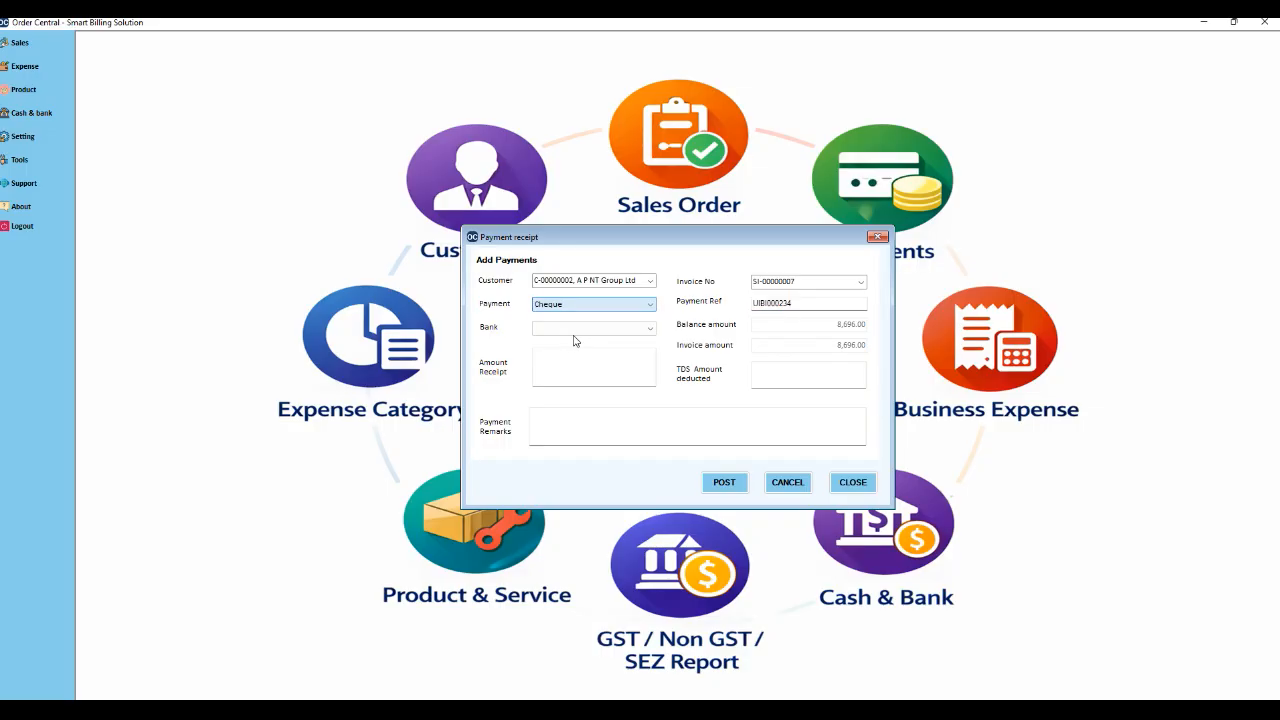
left_click(650, 330)
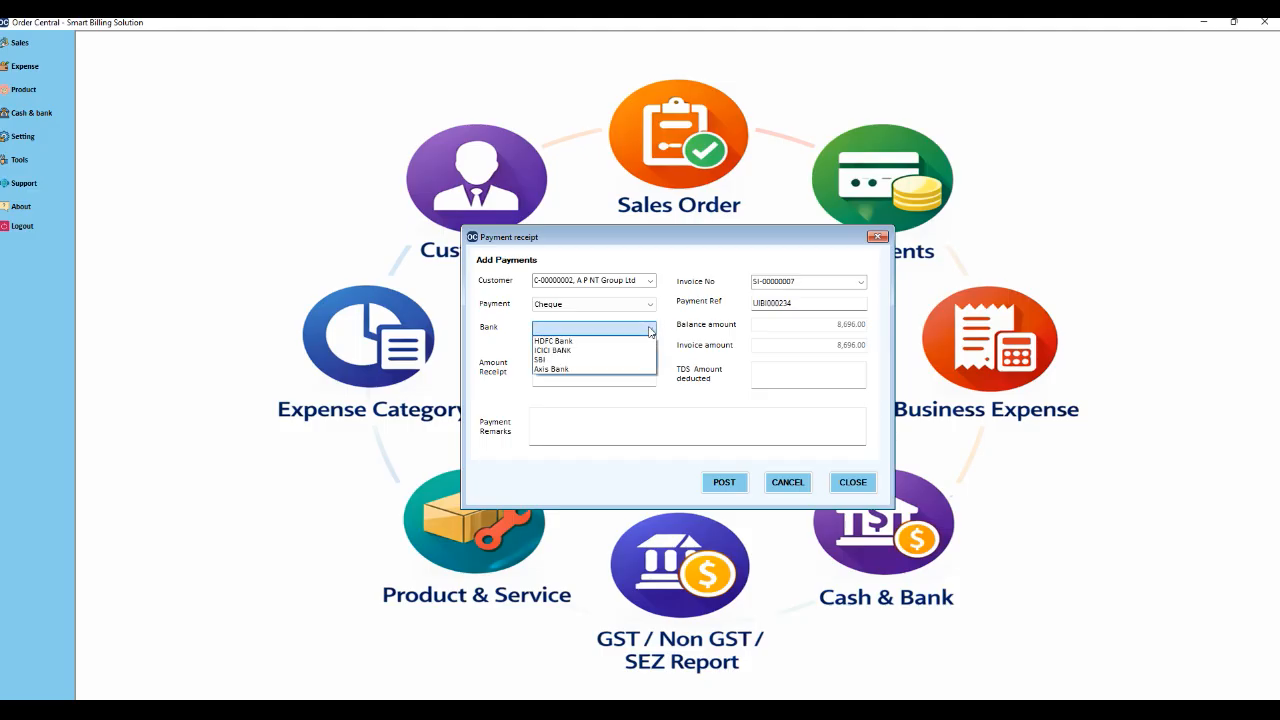
left_click(575, 350)
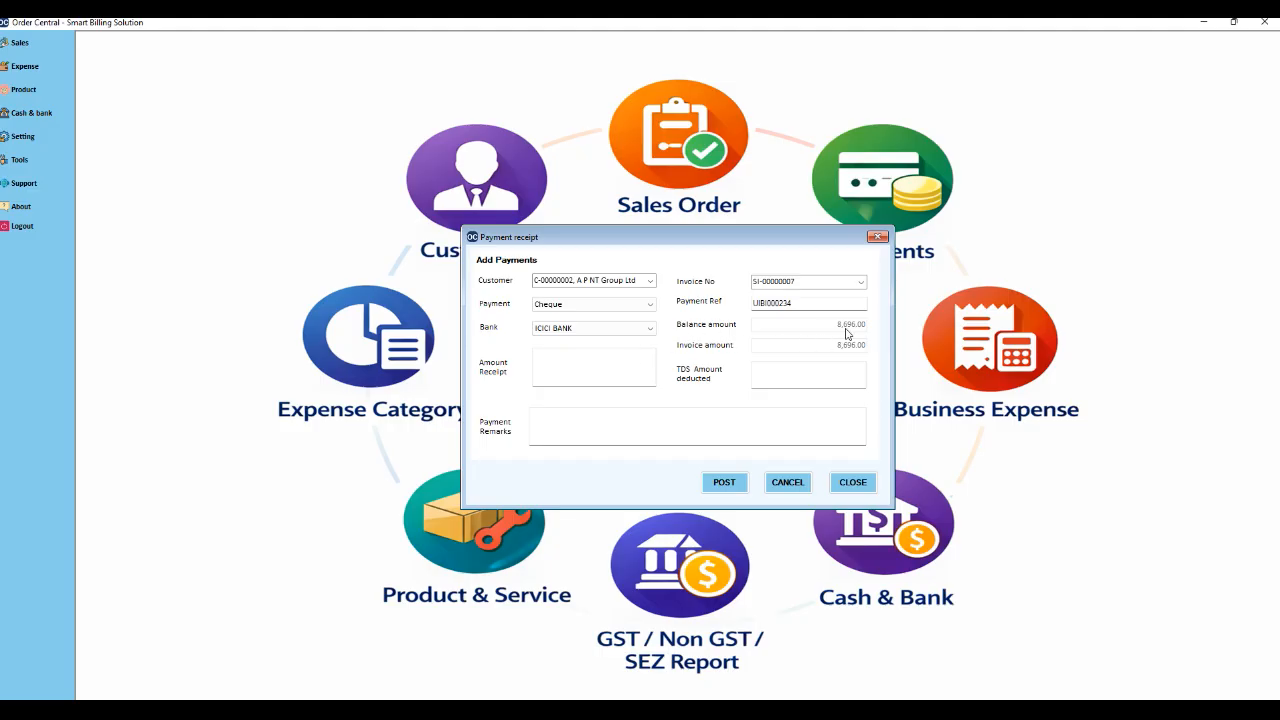
- Enter 8696 as the amount received with the remark "Full payment via cheque", and post the payment
left_click(565, 364)
type("8696")
left_click(598, 435)
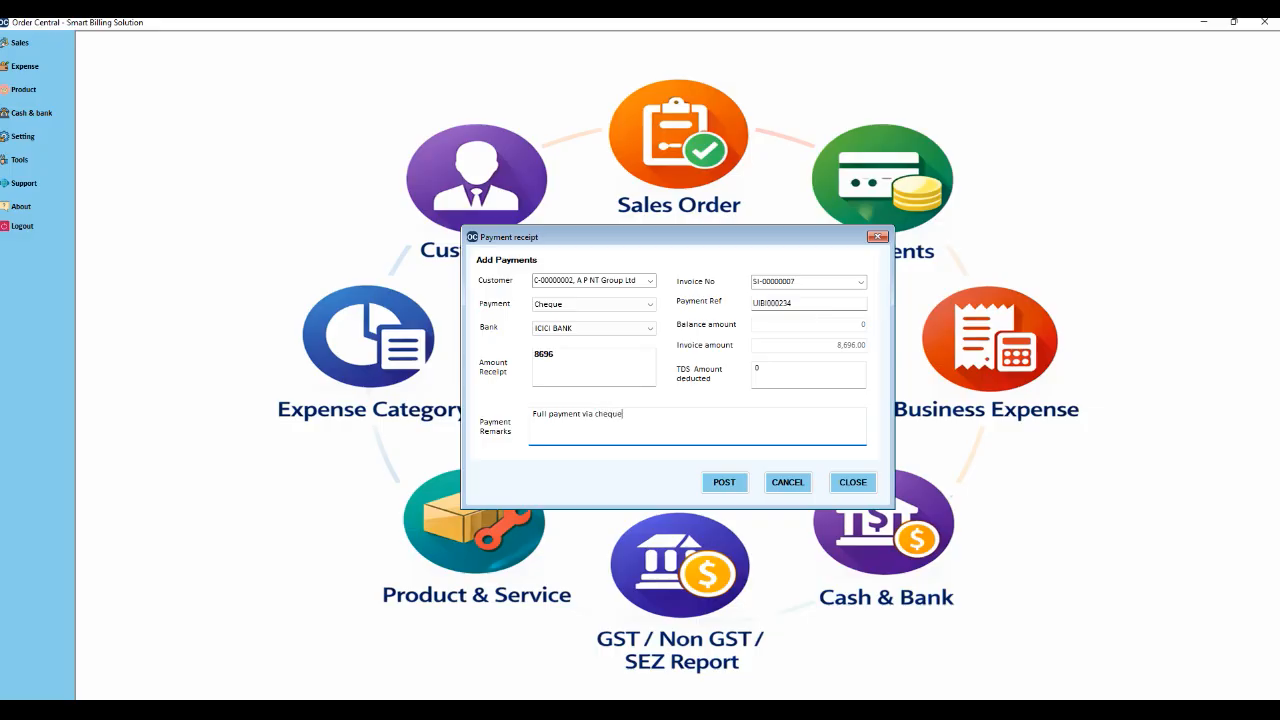
left_click(725, 483)
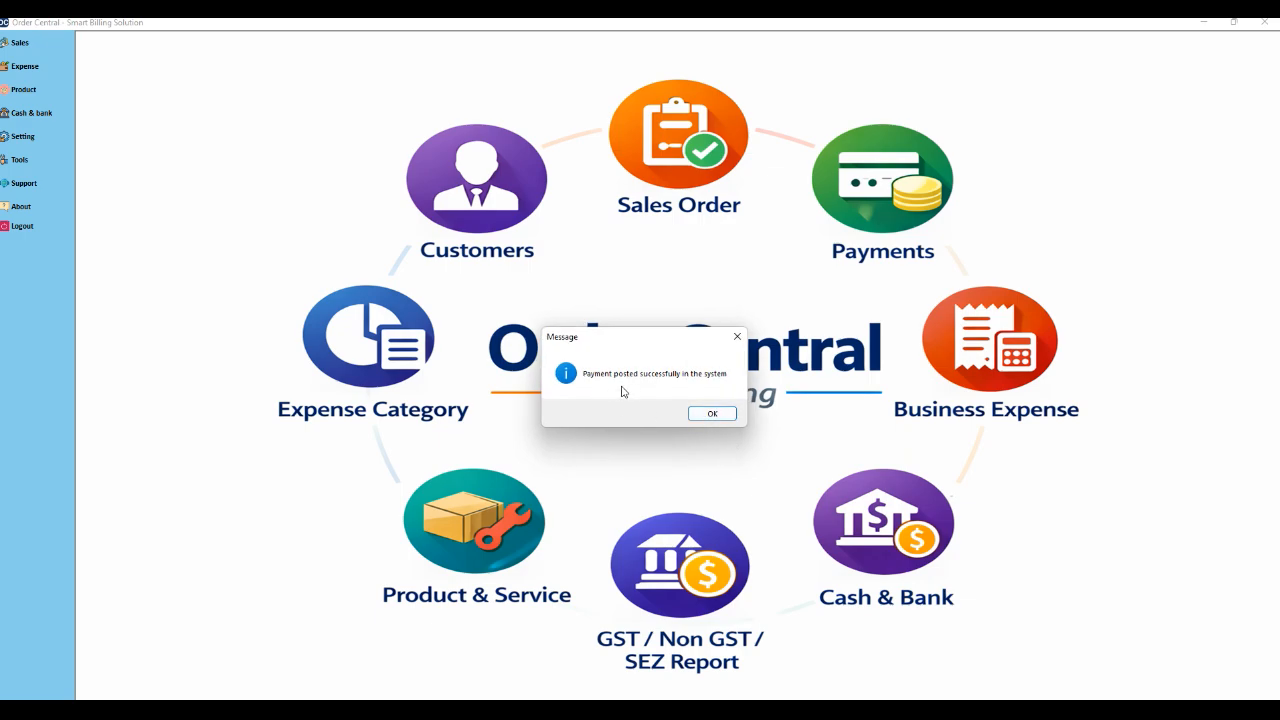
left_click(713, 412)
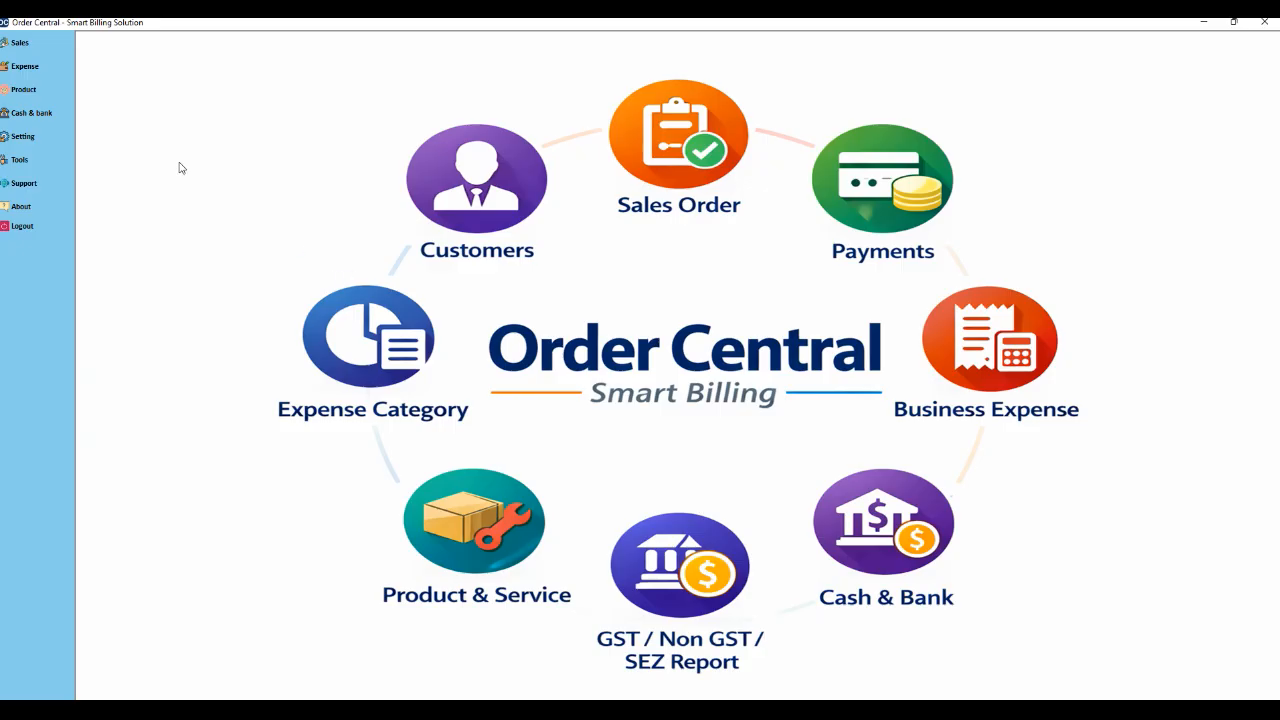
- Open the cheque transactions and review the A P NT Group Ltd cheque's order, cheque number, payment type, date, amount, status and remarks
left_click(40, 120)
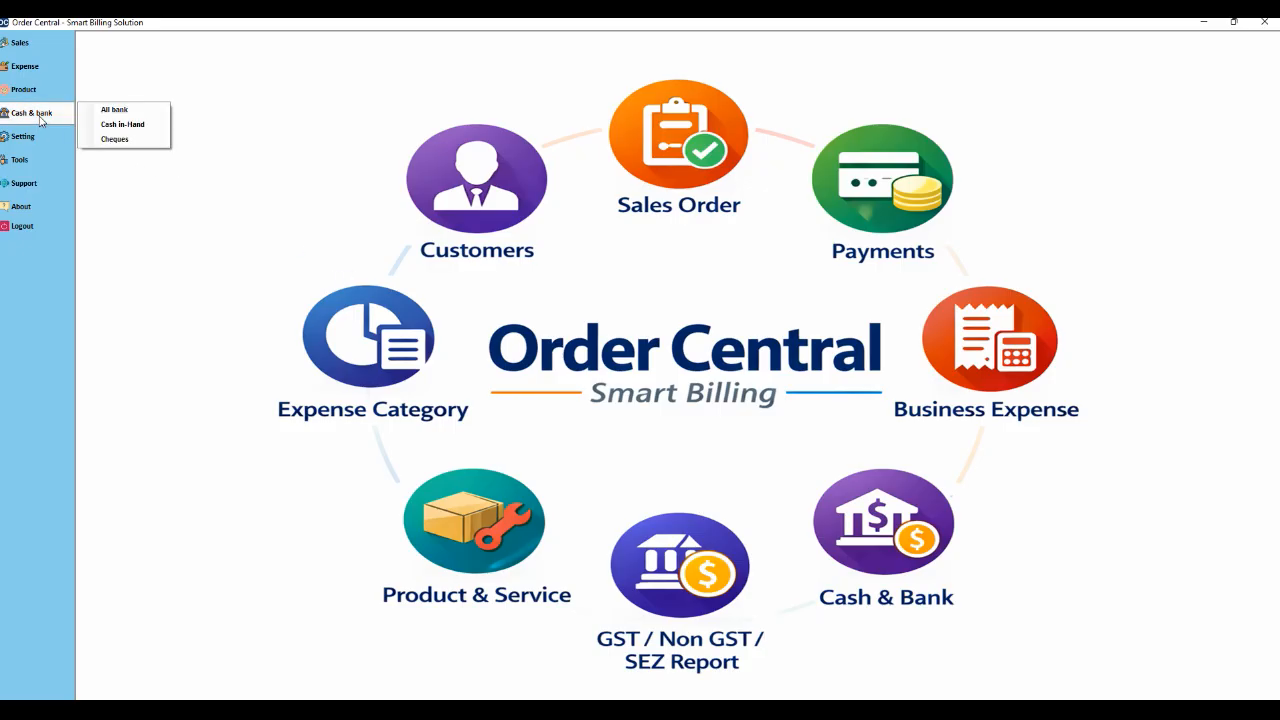
left_click(106, 140)
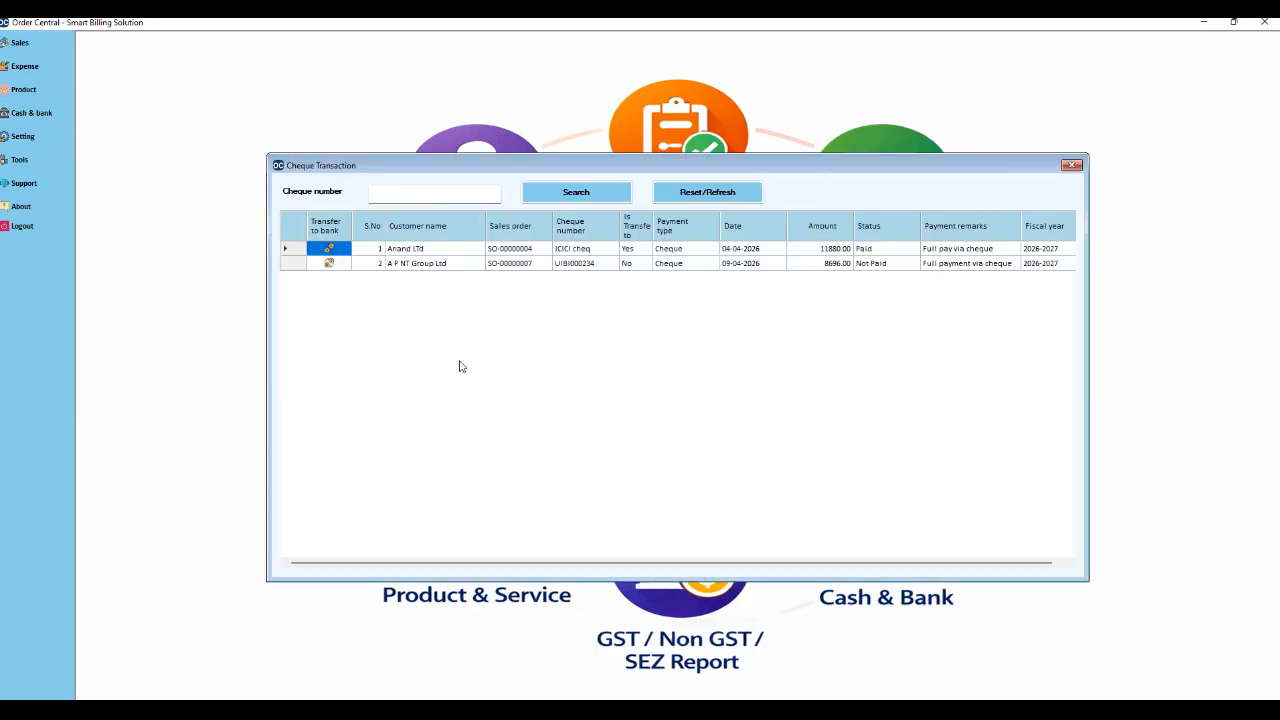
left_click(413, 266)
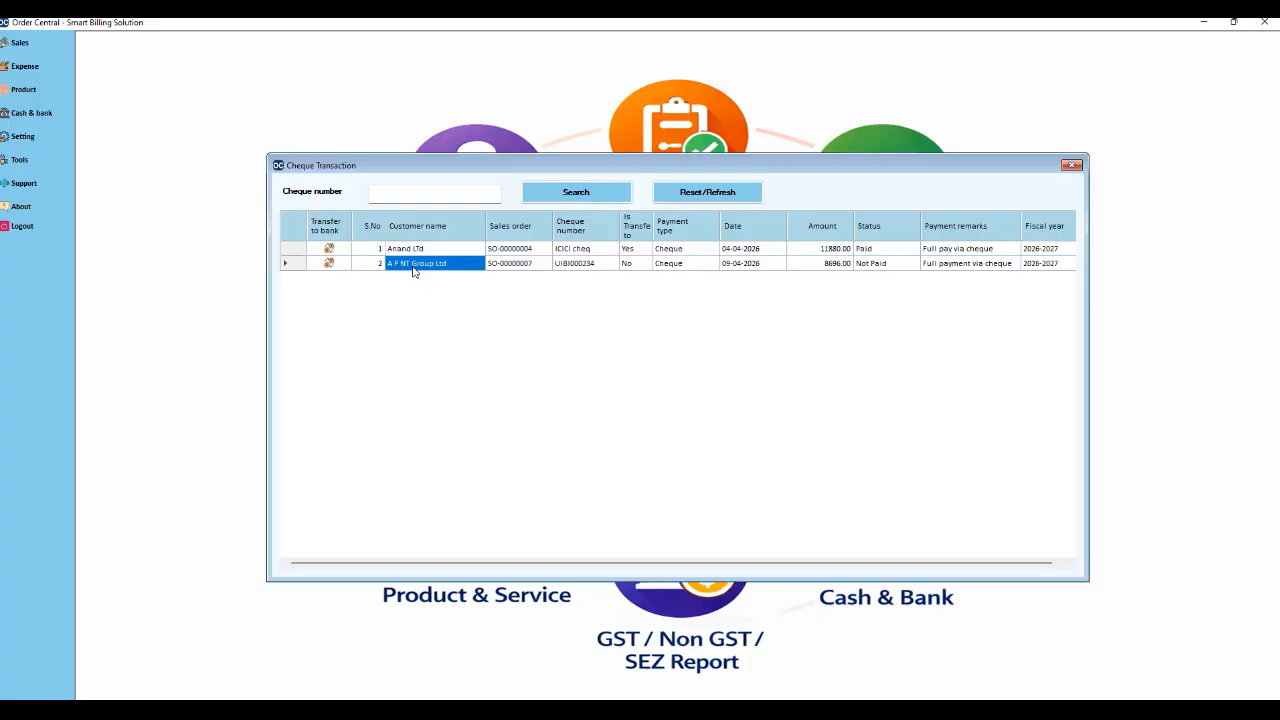
left_click(514, 267)
left_click(573, 267)
left_click(684, 268)
left_click(756, 268)
left_click(822, 267)
left_click(877, 266)
left_click(976, 268)
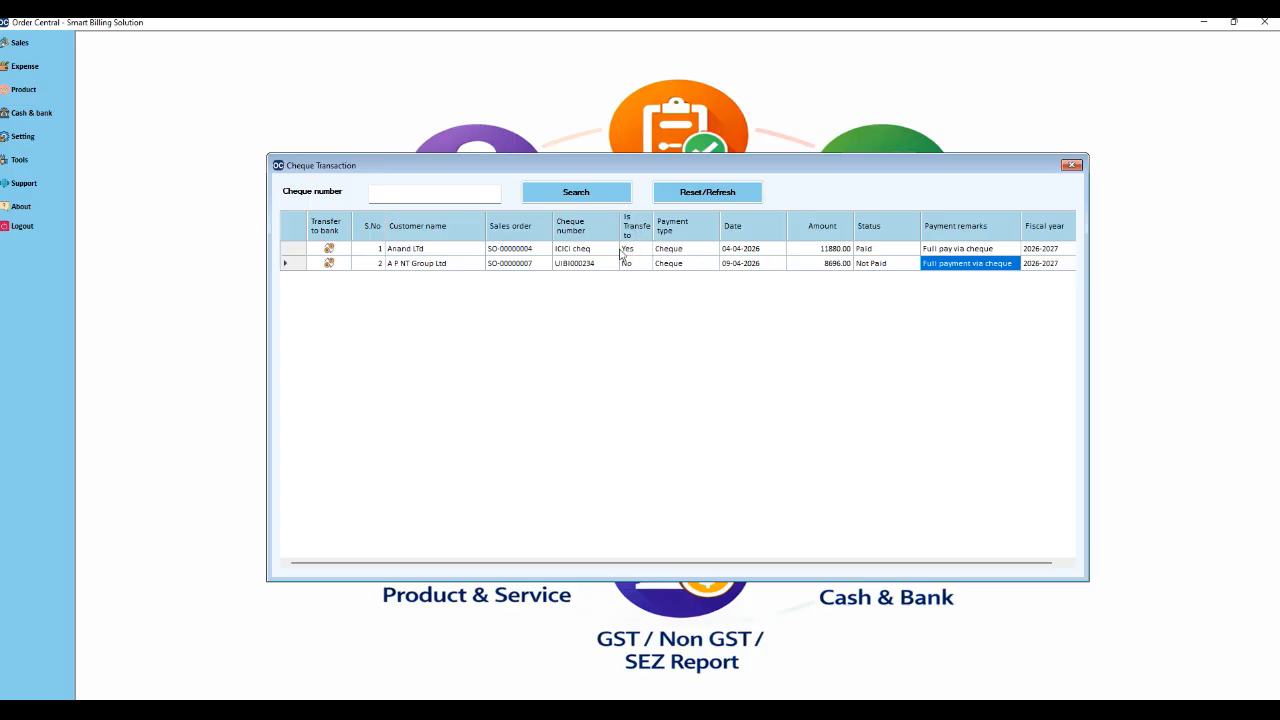
- Try to transfer the Anand LTd cheque to the bank
left_click(329, 248)
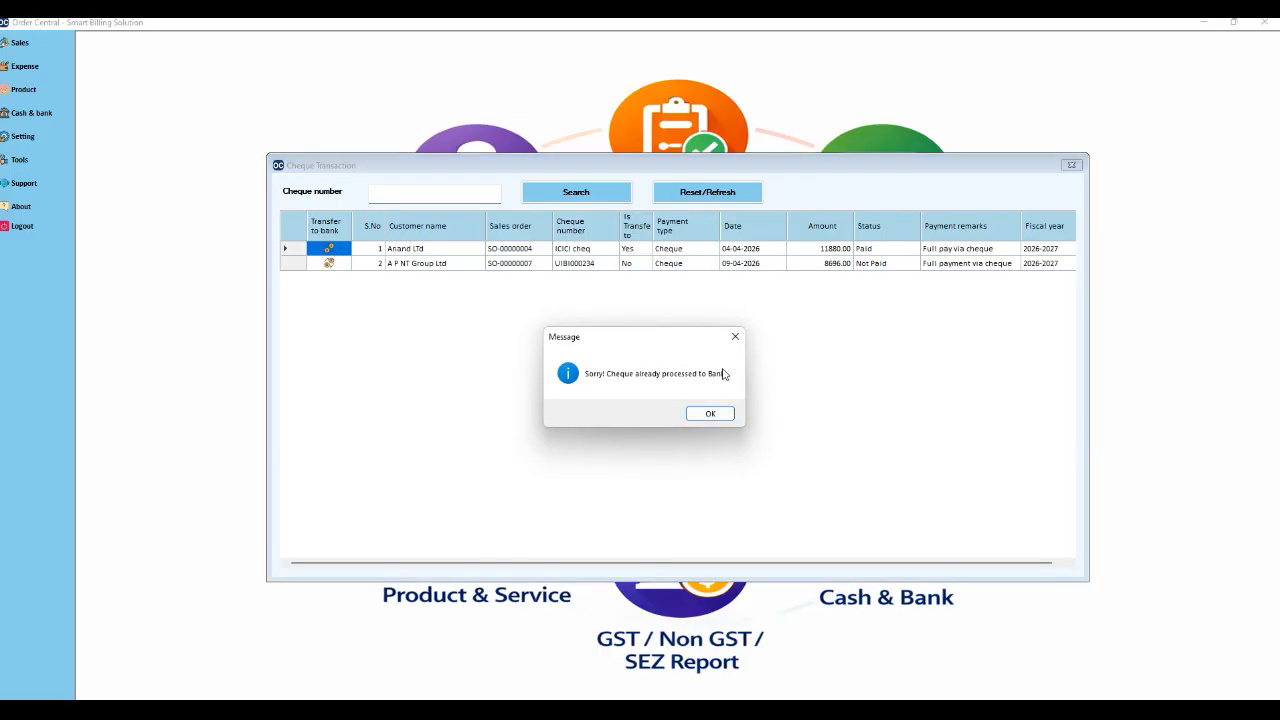
left_click(736, 342)
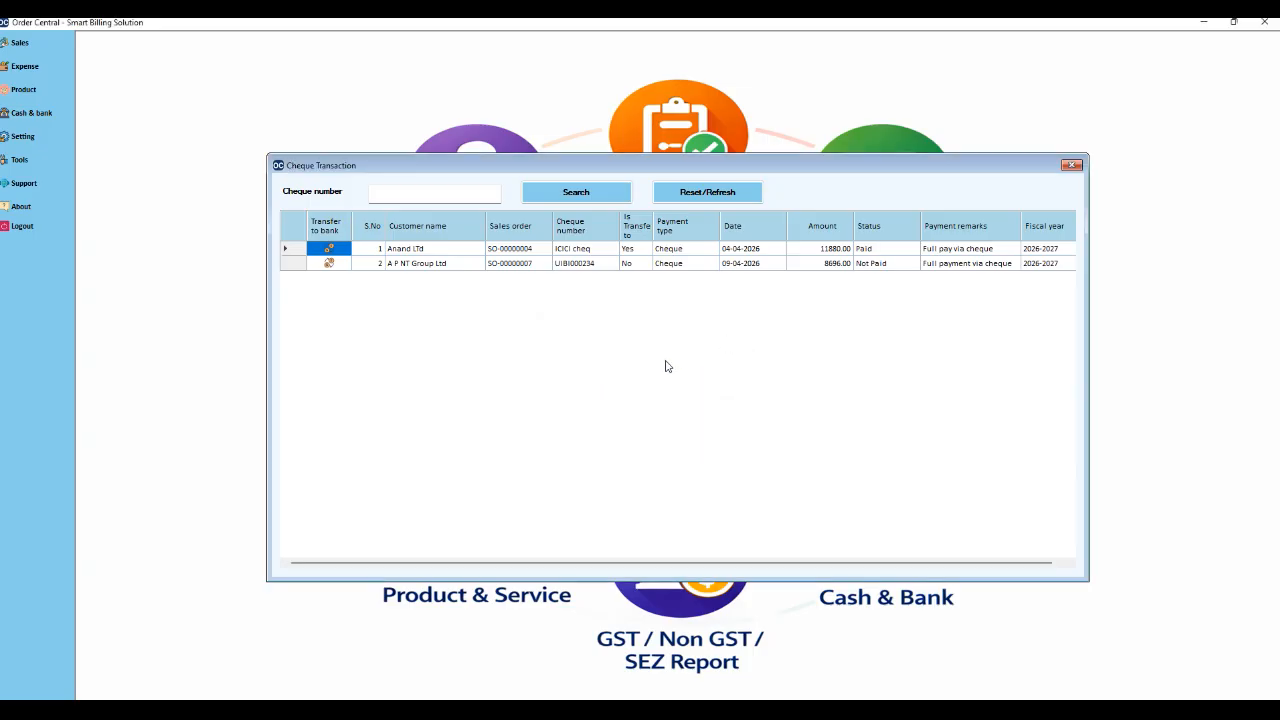
- Transfer the A P NT Group Ltd cheque to ICICI BANK and refresh the cheque list
left_click(617, 264)
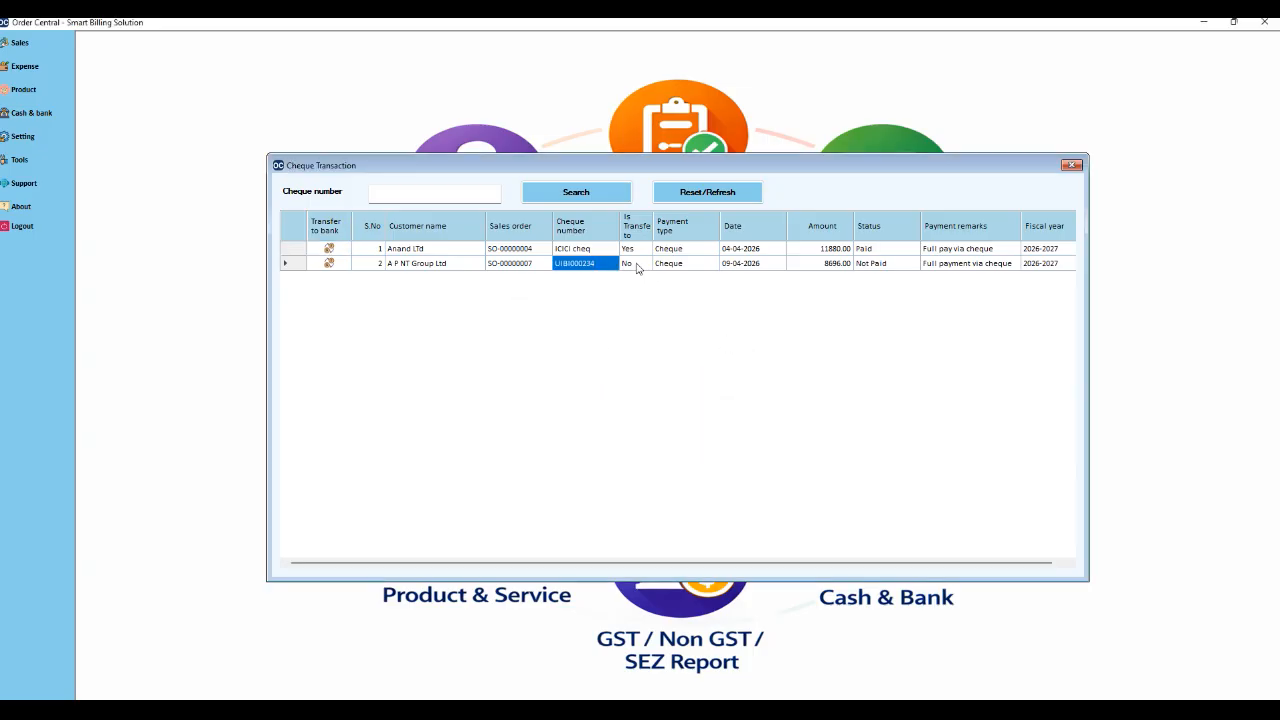
left_click(329, 264)
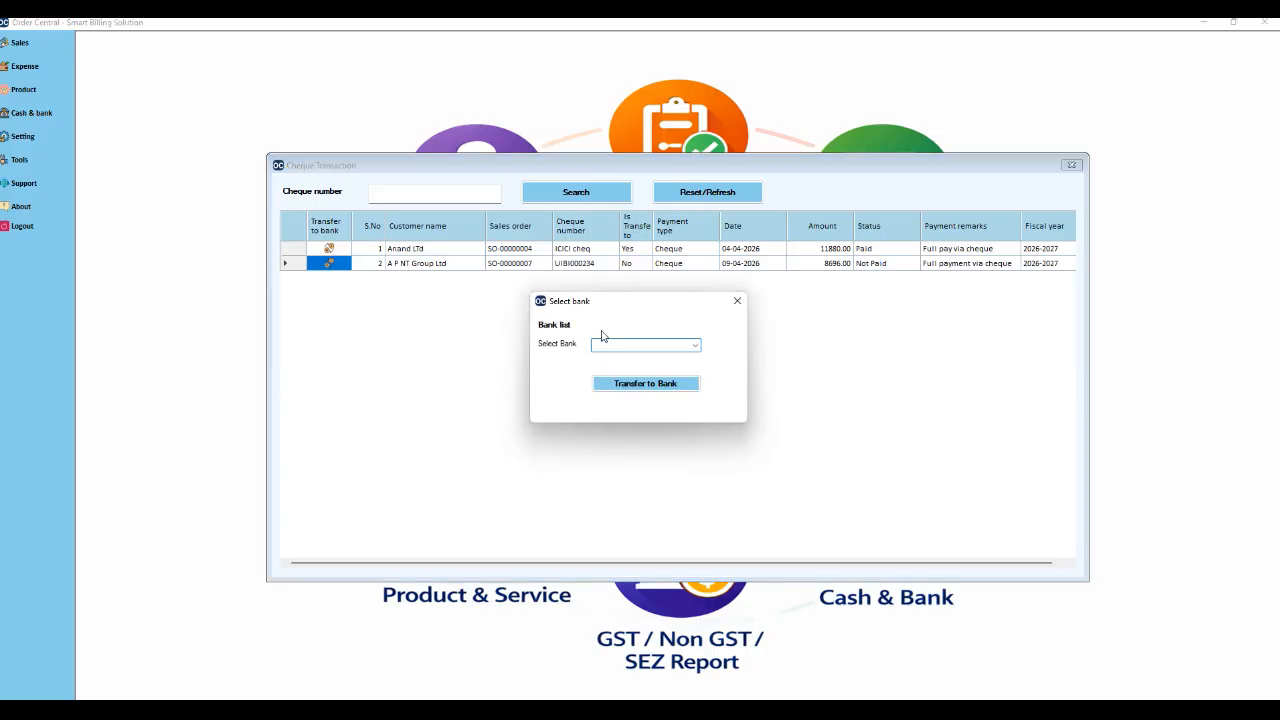
left_click(694, 346)
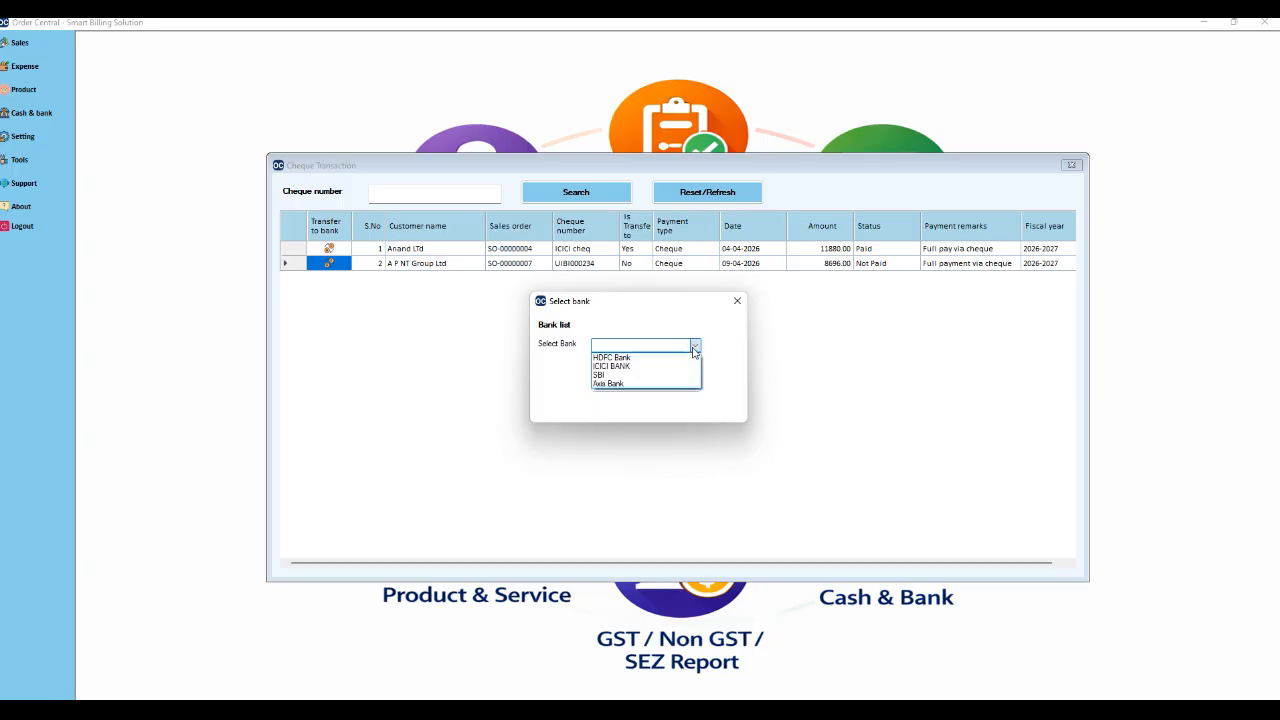
left_click(636, 366)
left_click(655, 390)
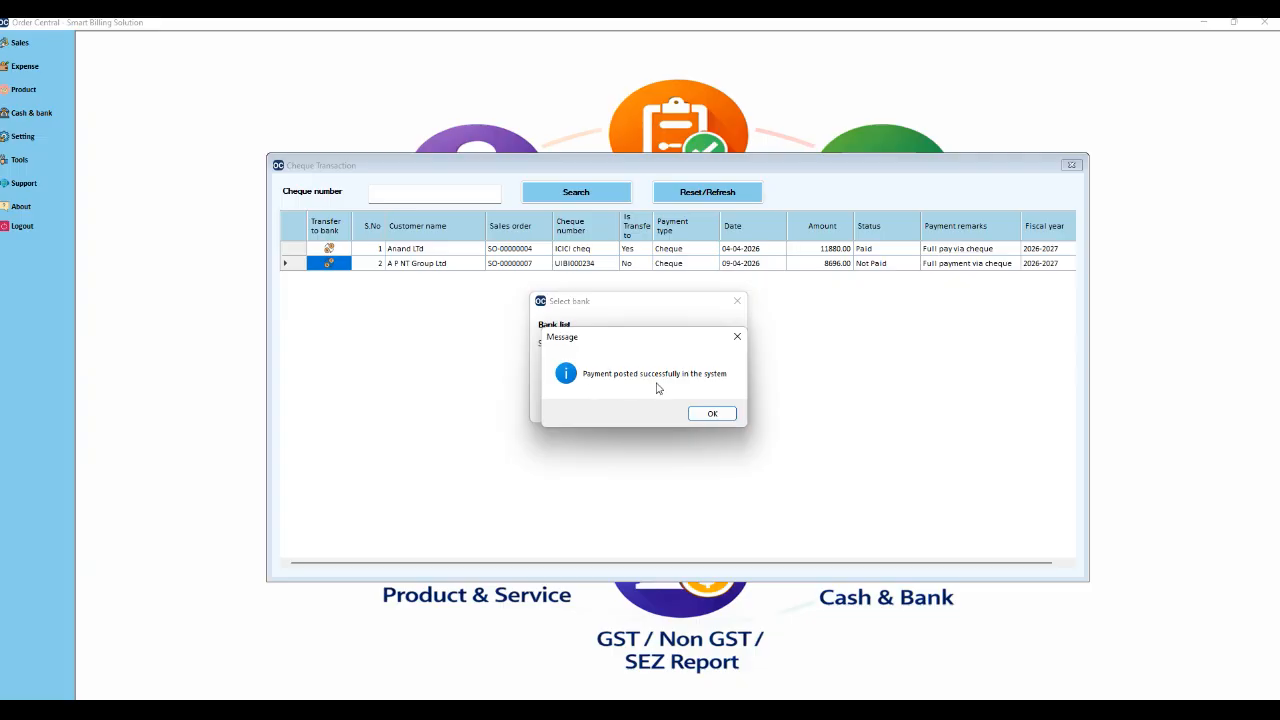
left_click(711, 412)
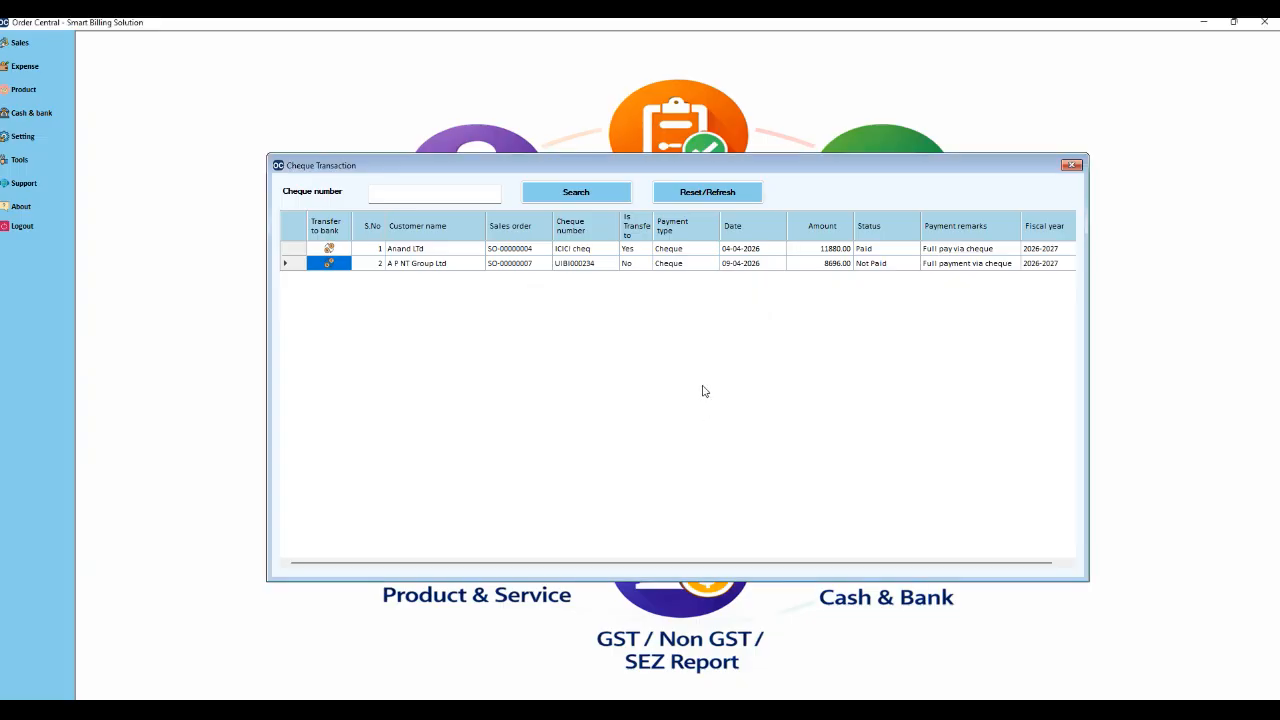
left_click(693, 194)
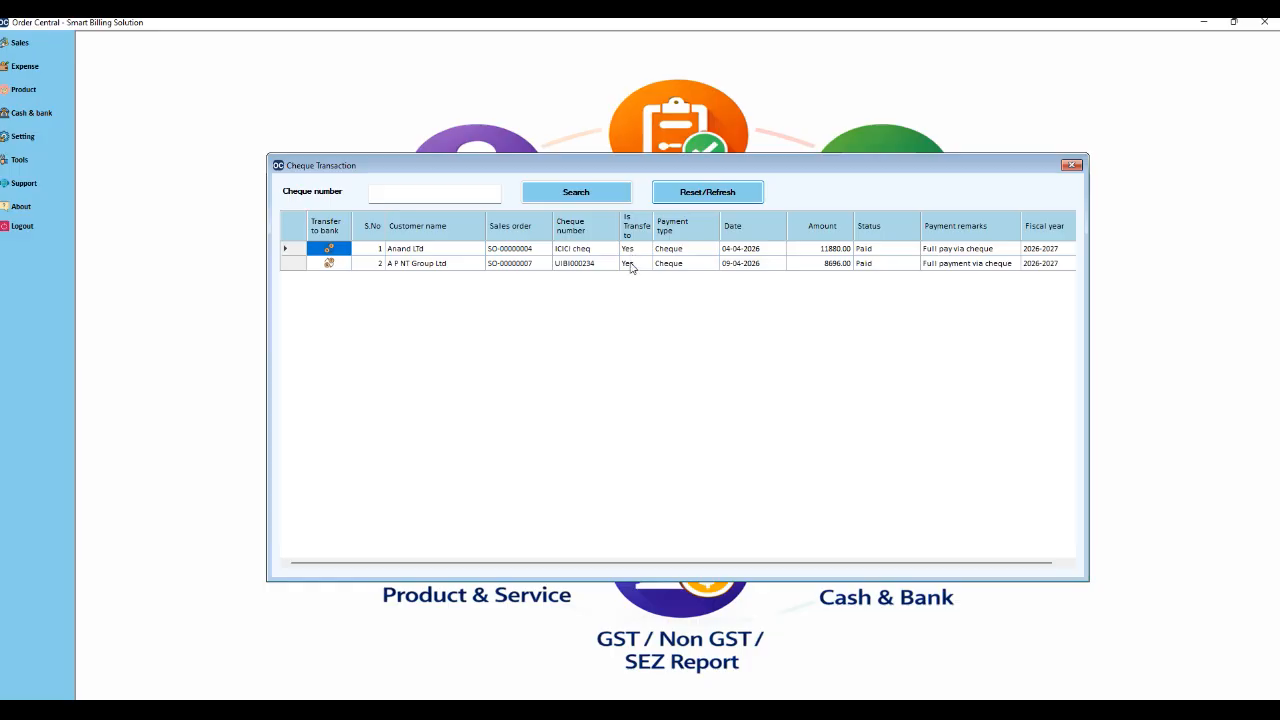
- Check the A P NT Group Ltd cheque's status, try to transfer it to the bank again, and close the cheque list
left_click(869, 266)
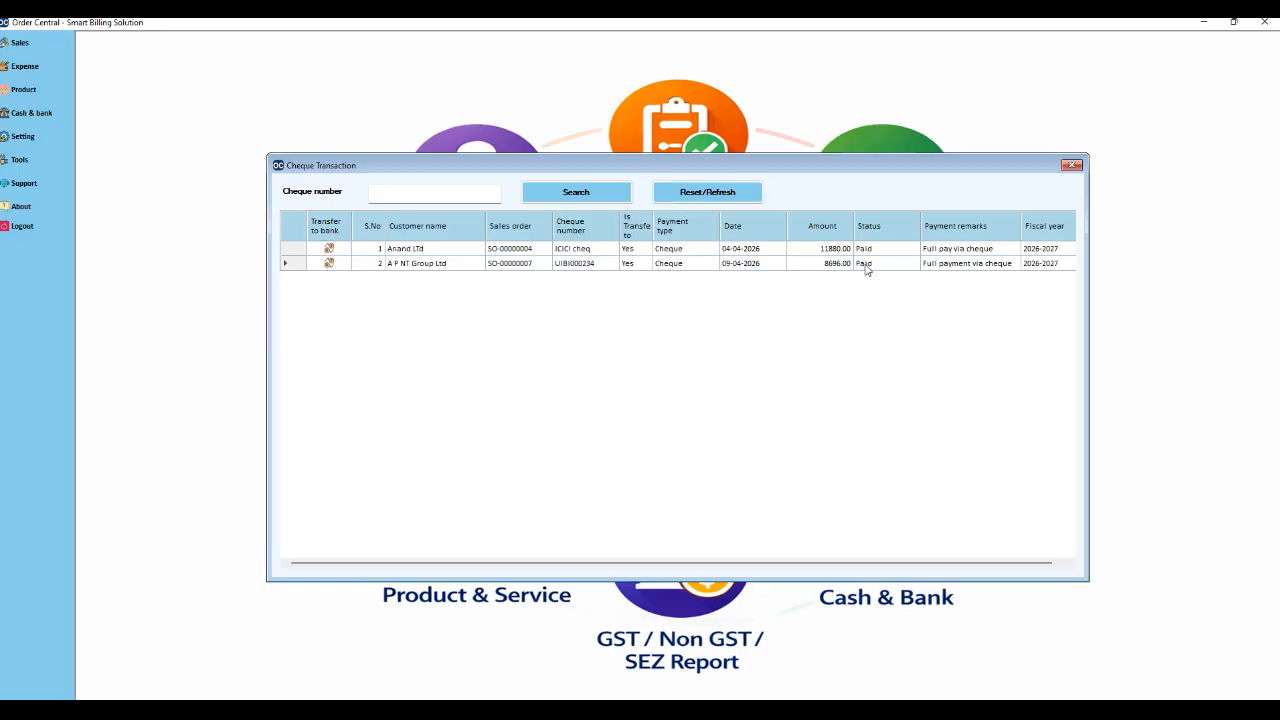
left_click(330, 264)
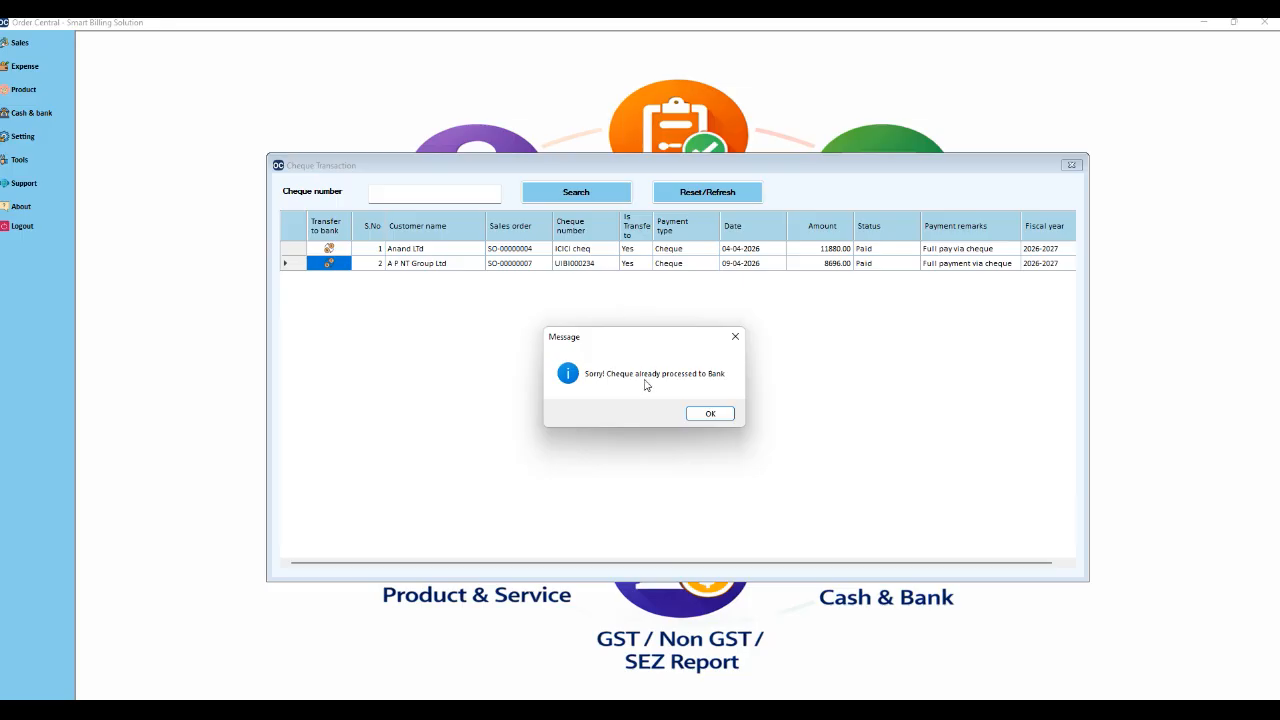
left_click(735, 336)
left_click(1071, 164)
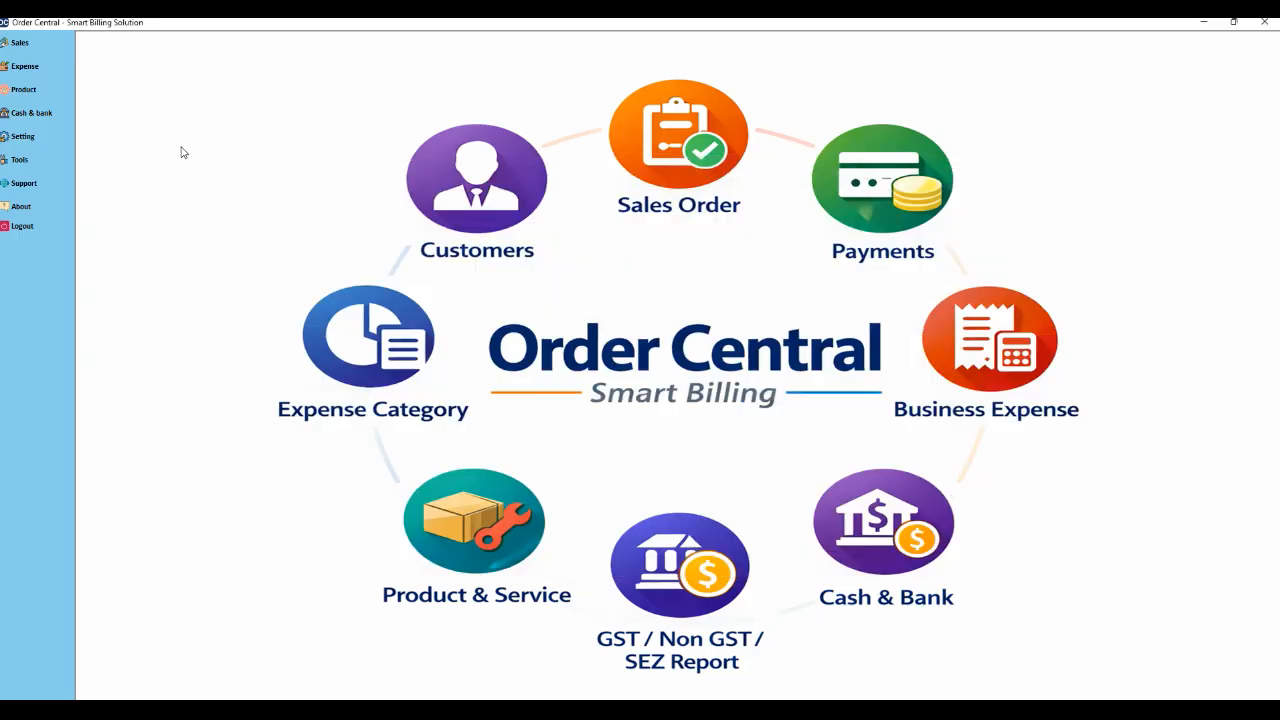
- Open the list of all banks and check the ICICI BANK account's balance
left_click(30, 115)
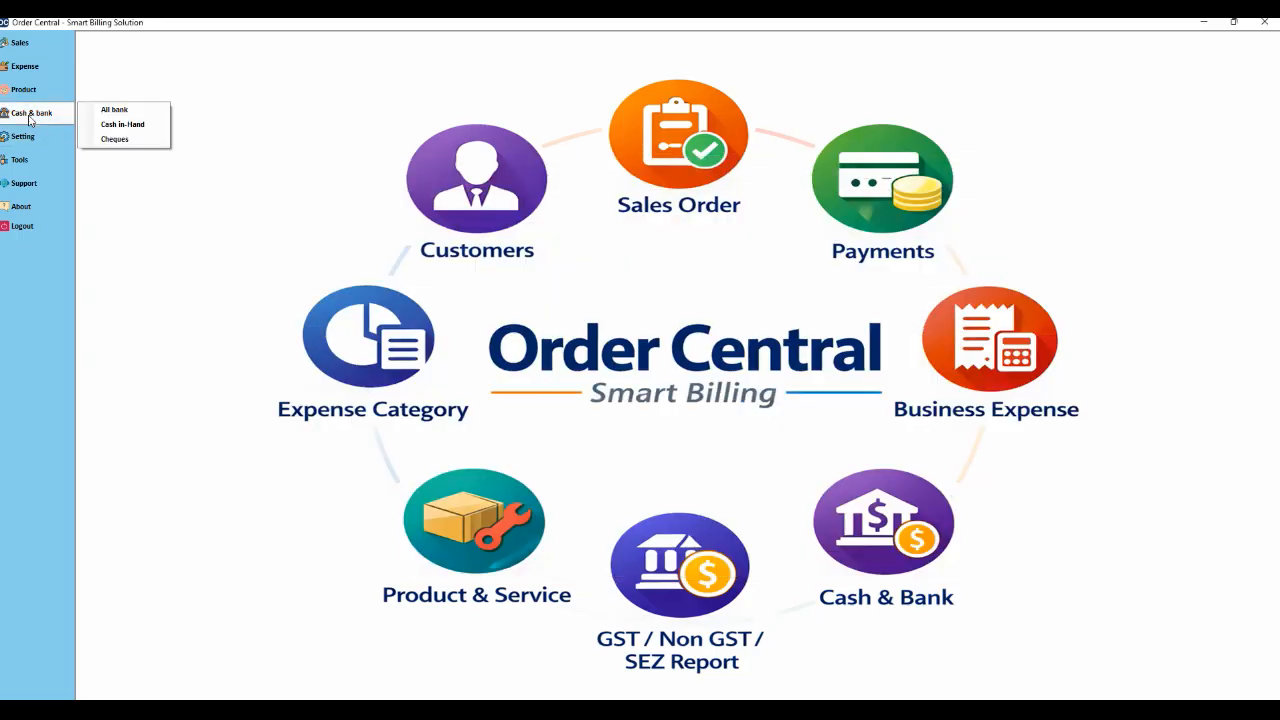
left_click(114, 109)
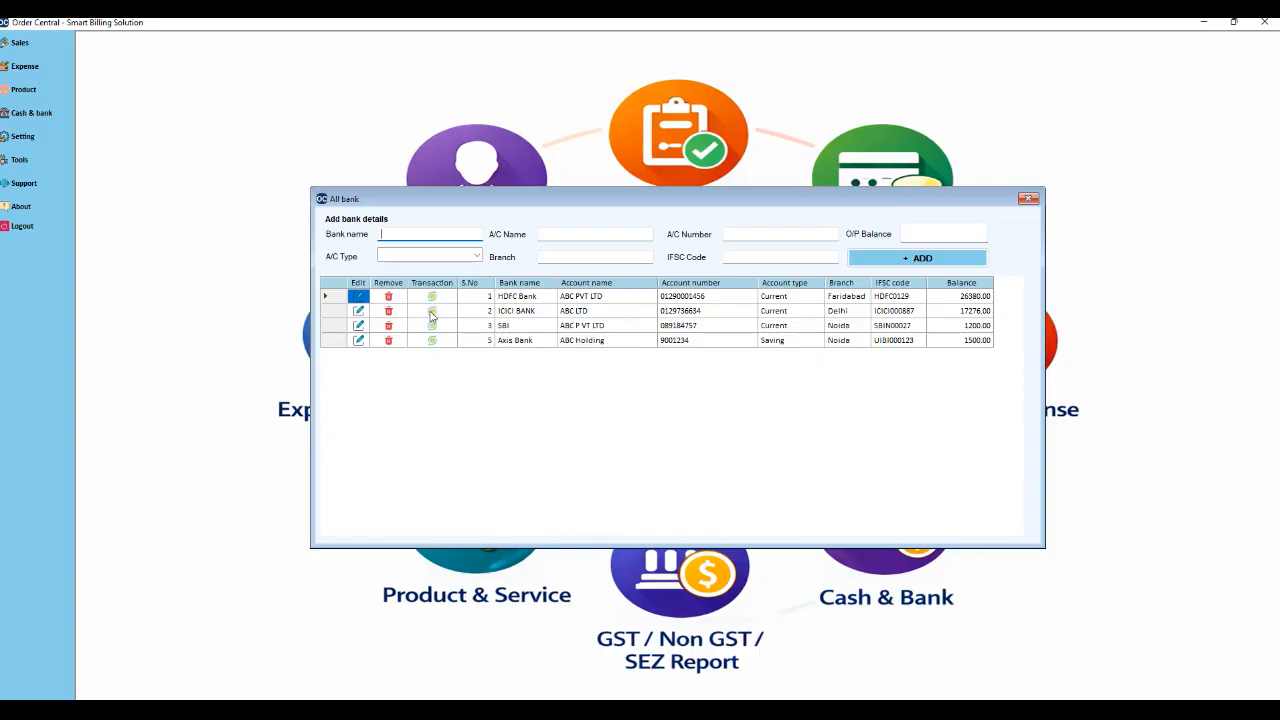
left_click(979, 312)
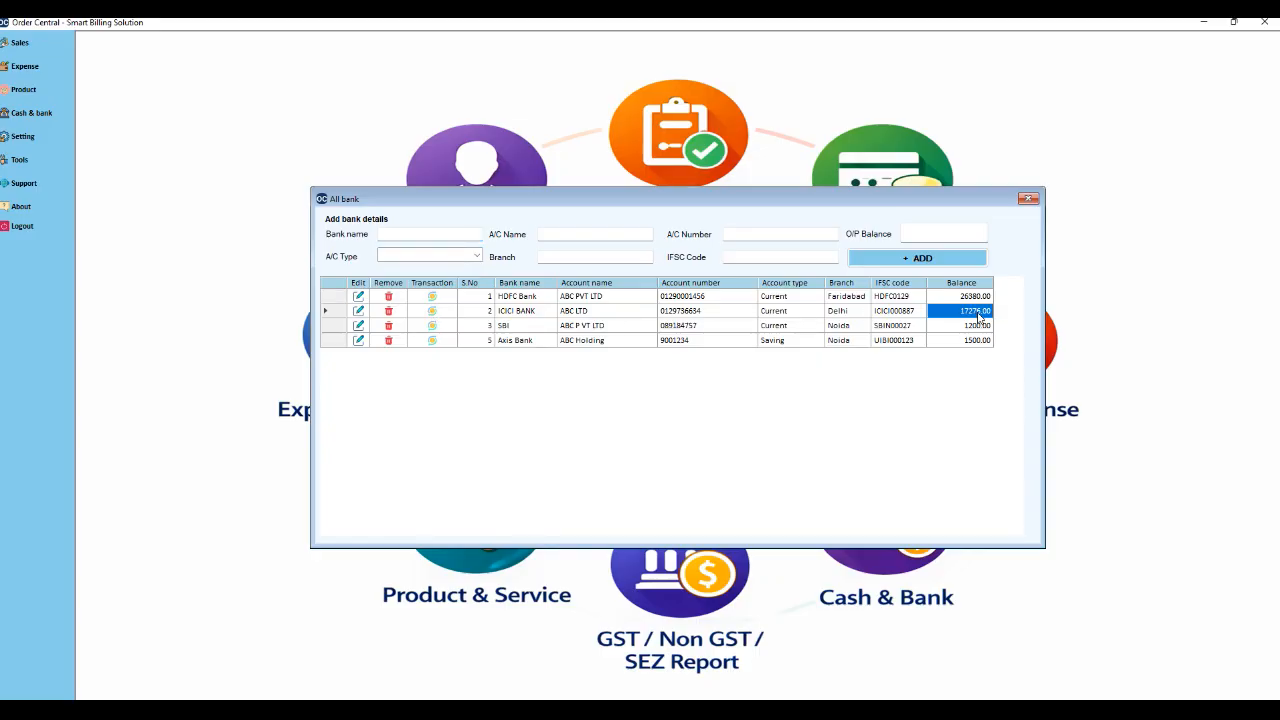
- Examine the cheque entry in the ICICI BANK transactions, including its dates, account, receipt type, payment type and deposit amount
left_click(432, 311)
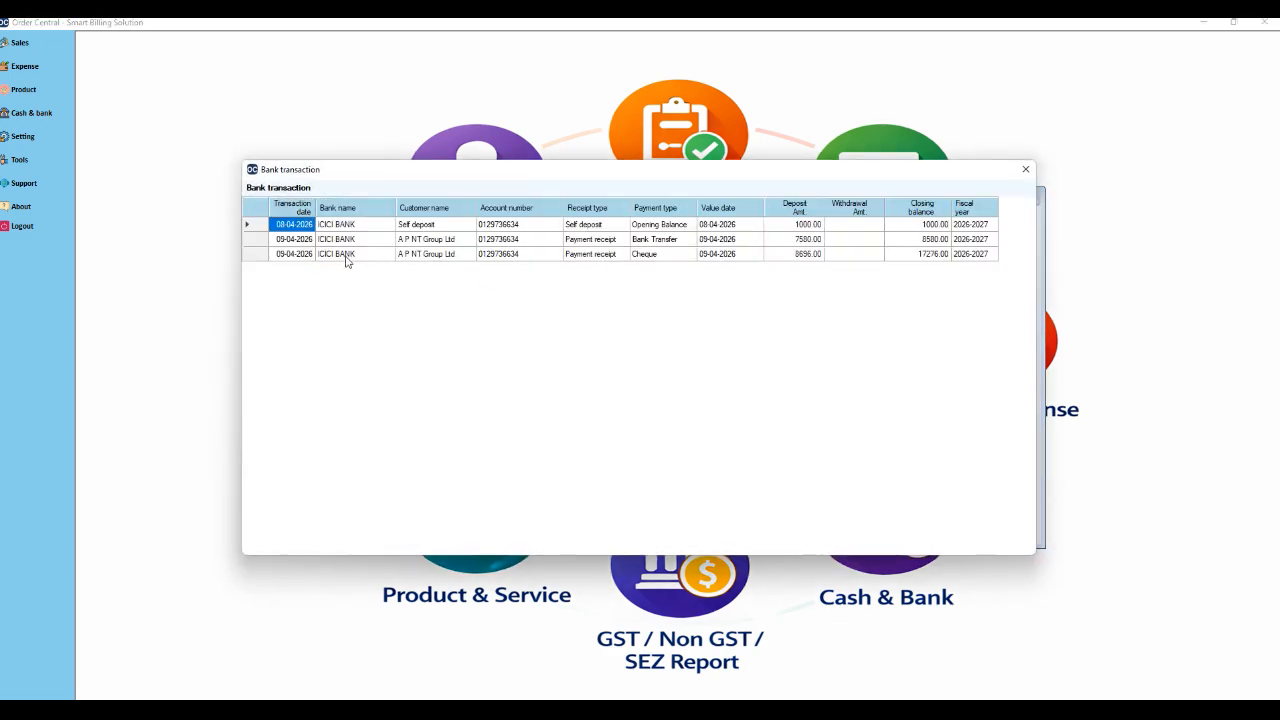
left_click(291, 256)
left_click(517, 256)
left_click(608, 259)
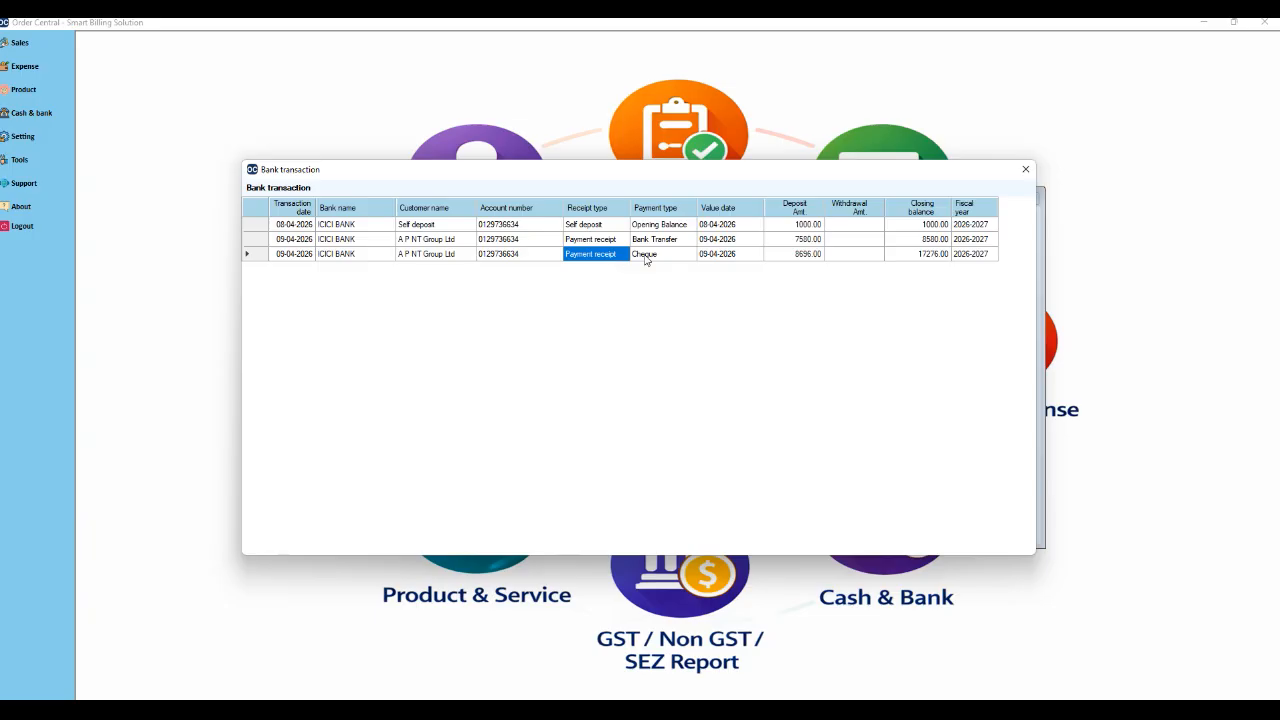
left_click(656, 259)
left_click(714, 256)
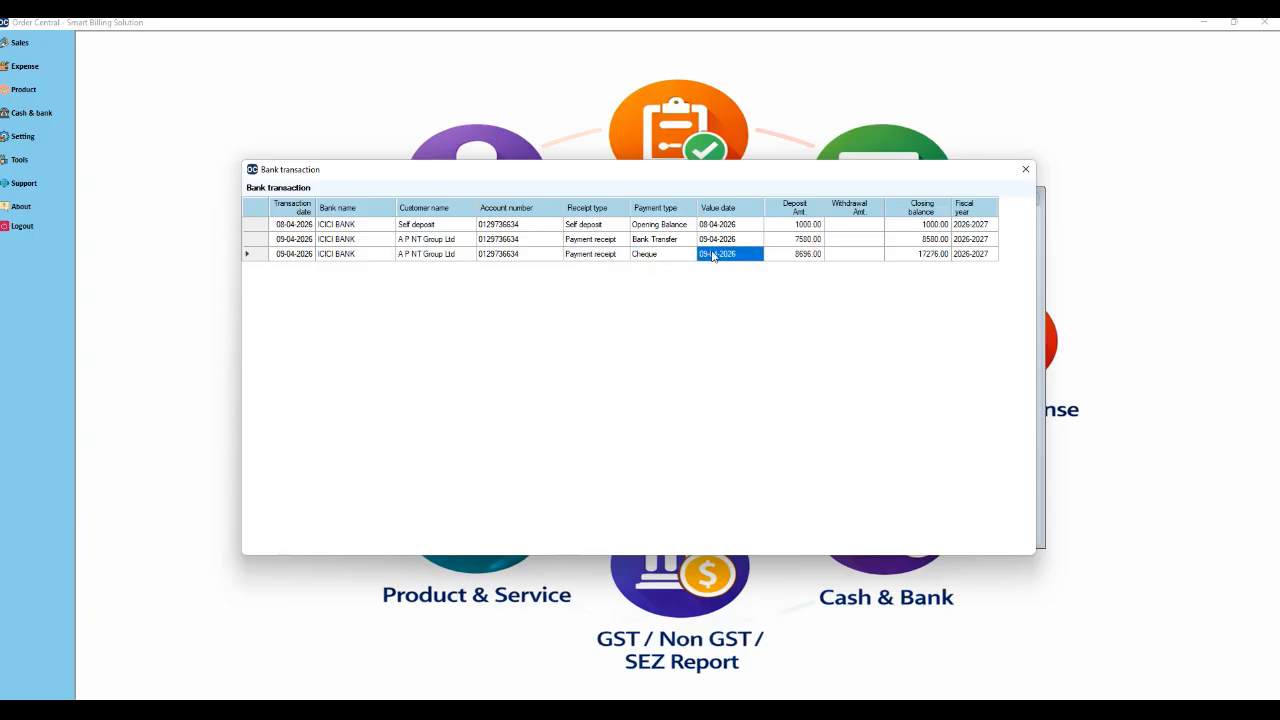
left_click(801, 258)
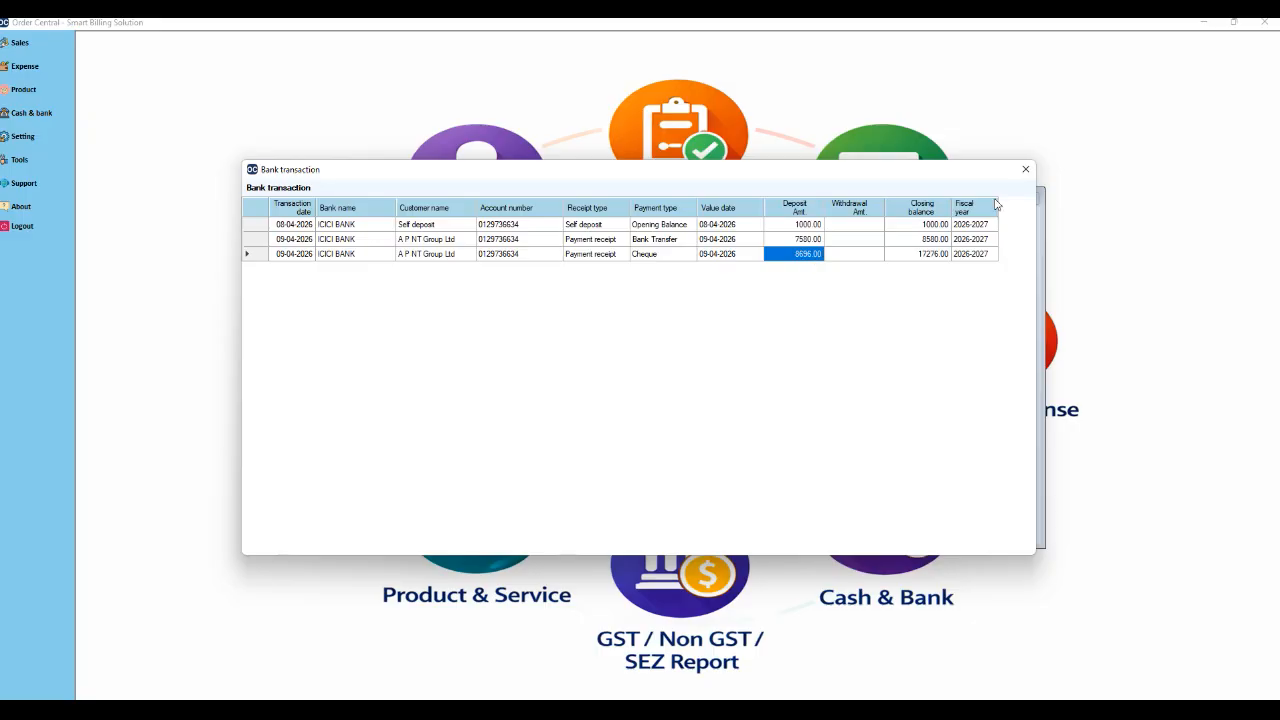
left_click(1025, 169)
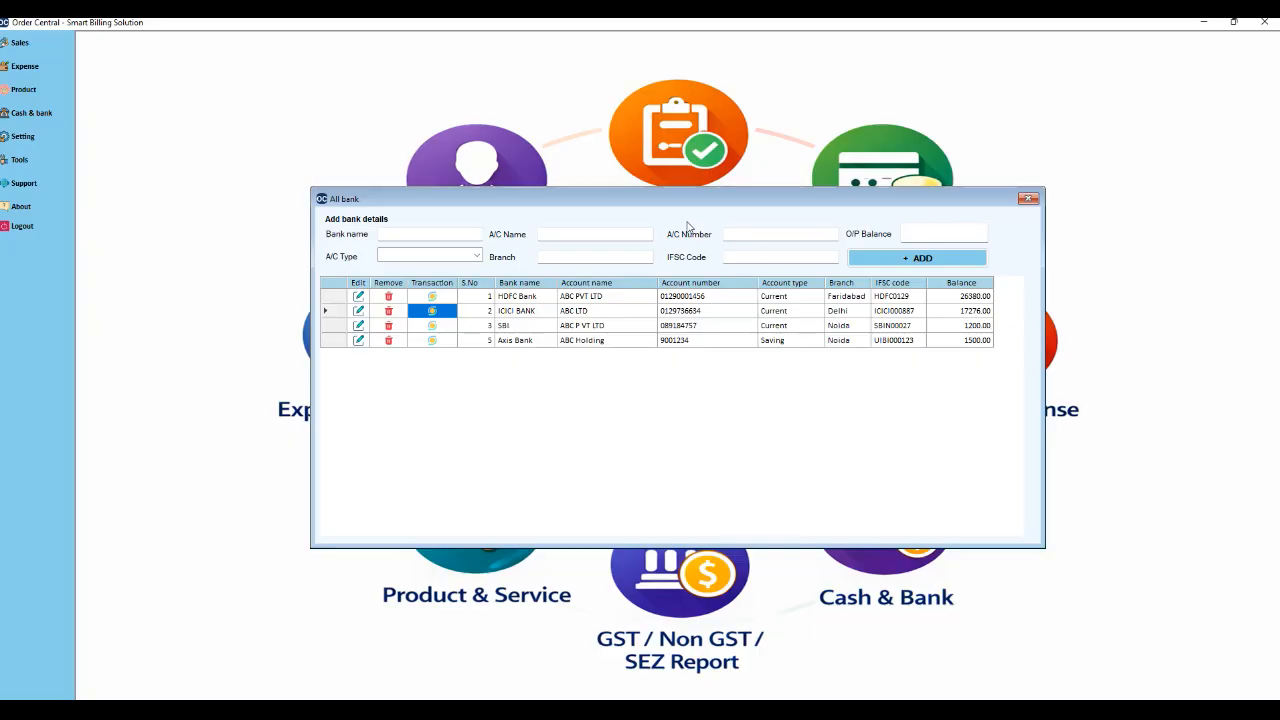